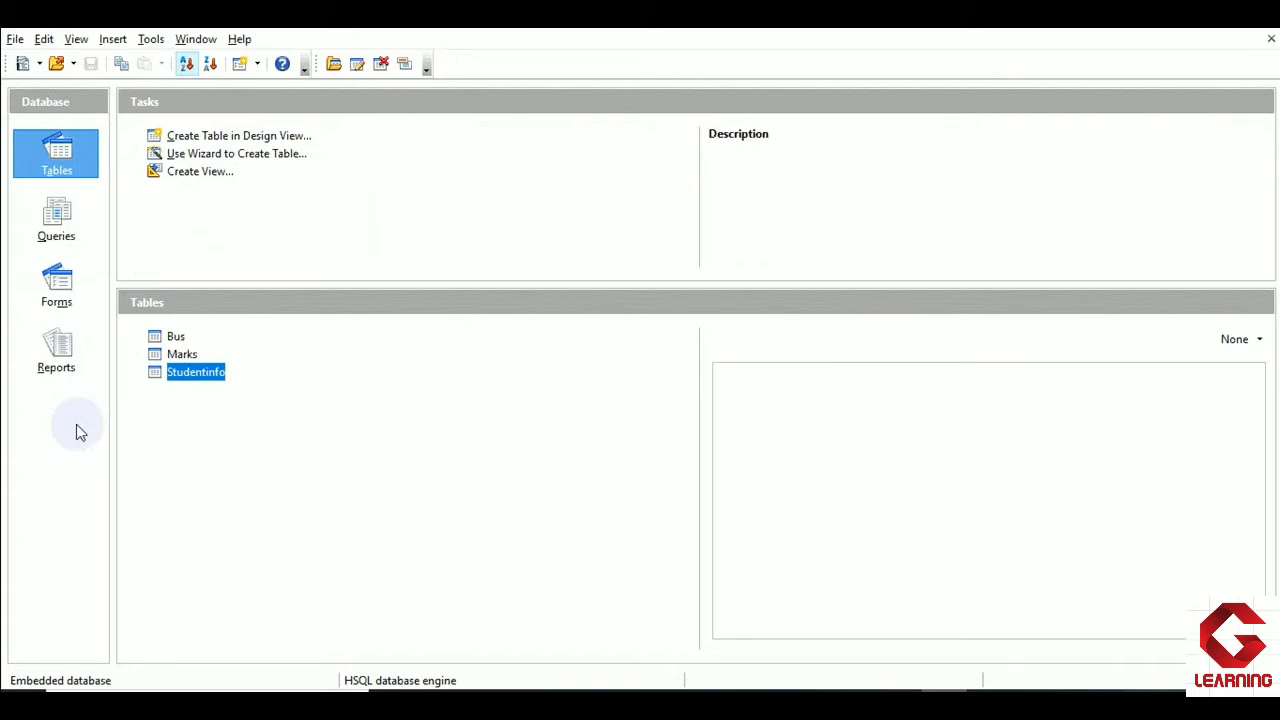
- Start a new report with the Report Wizard and include all fields of the Studentinfo table
left_click(56, 352)
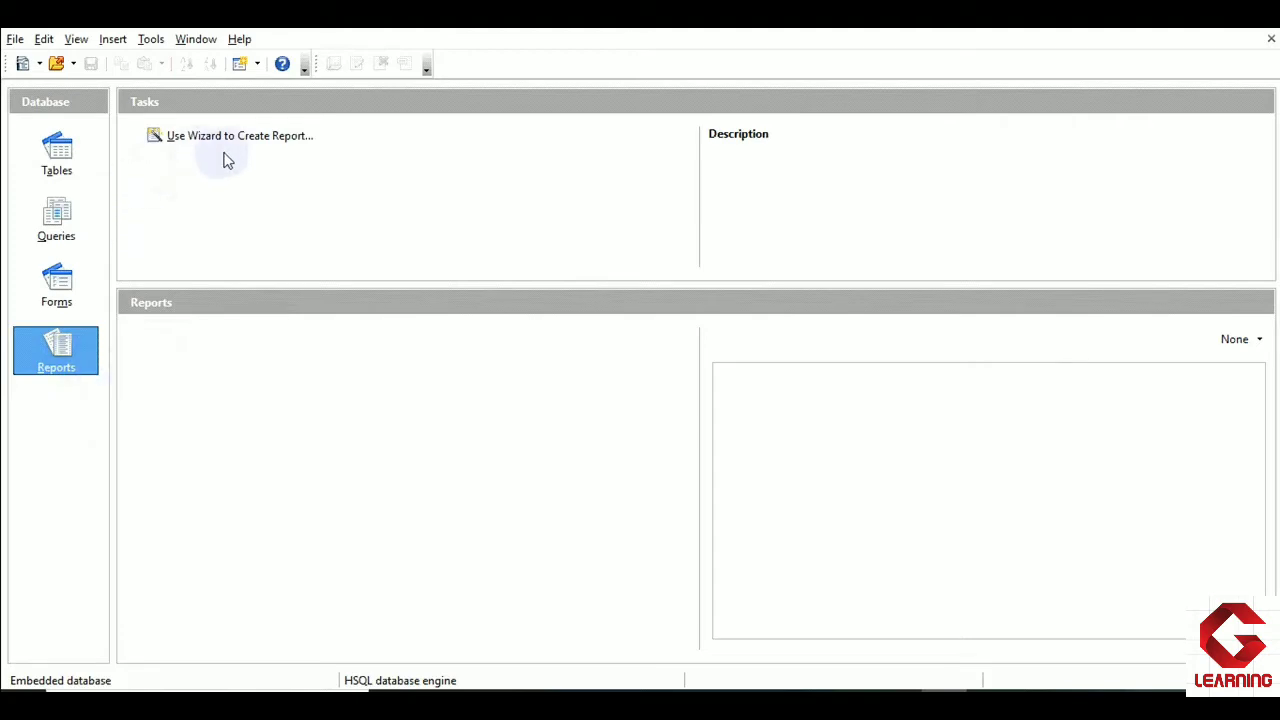
left_click(261, 149)
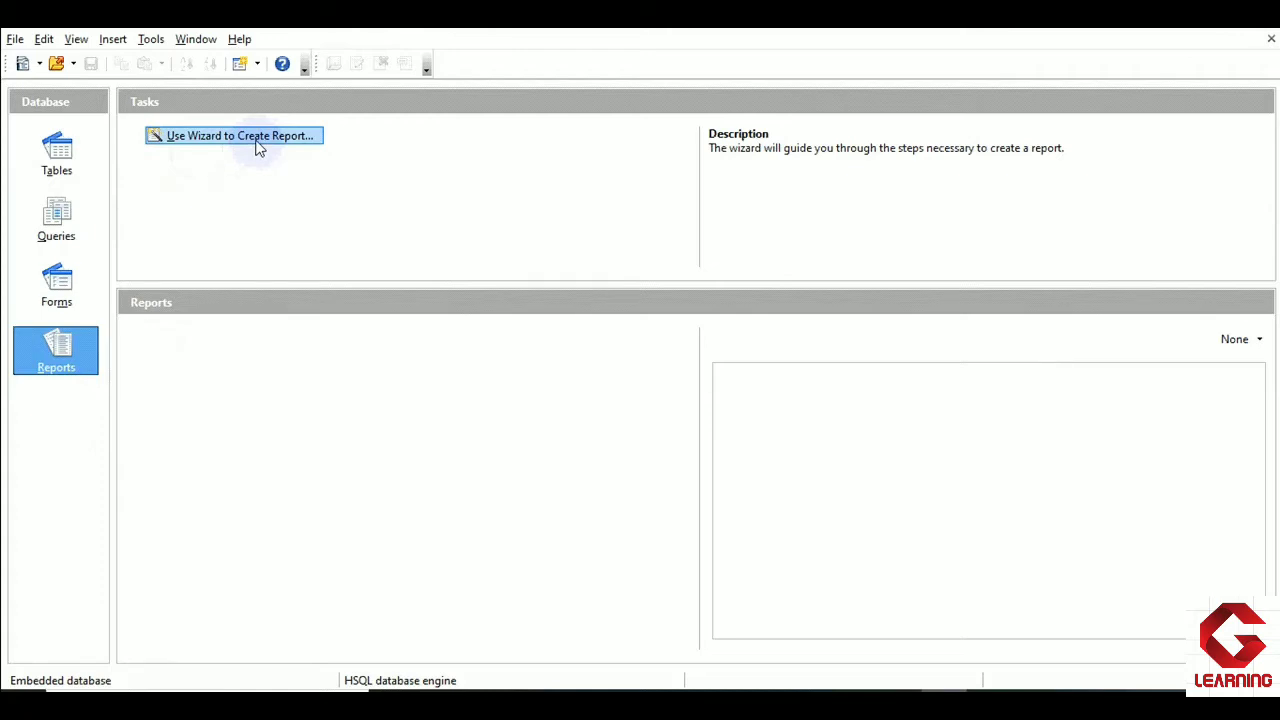
double_click(257, 146)
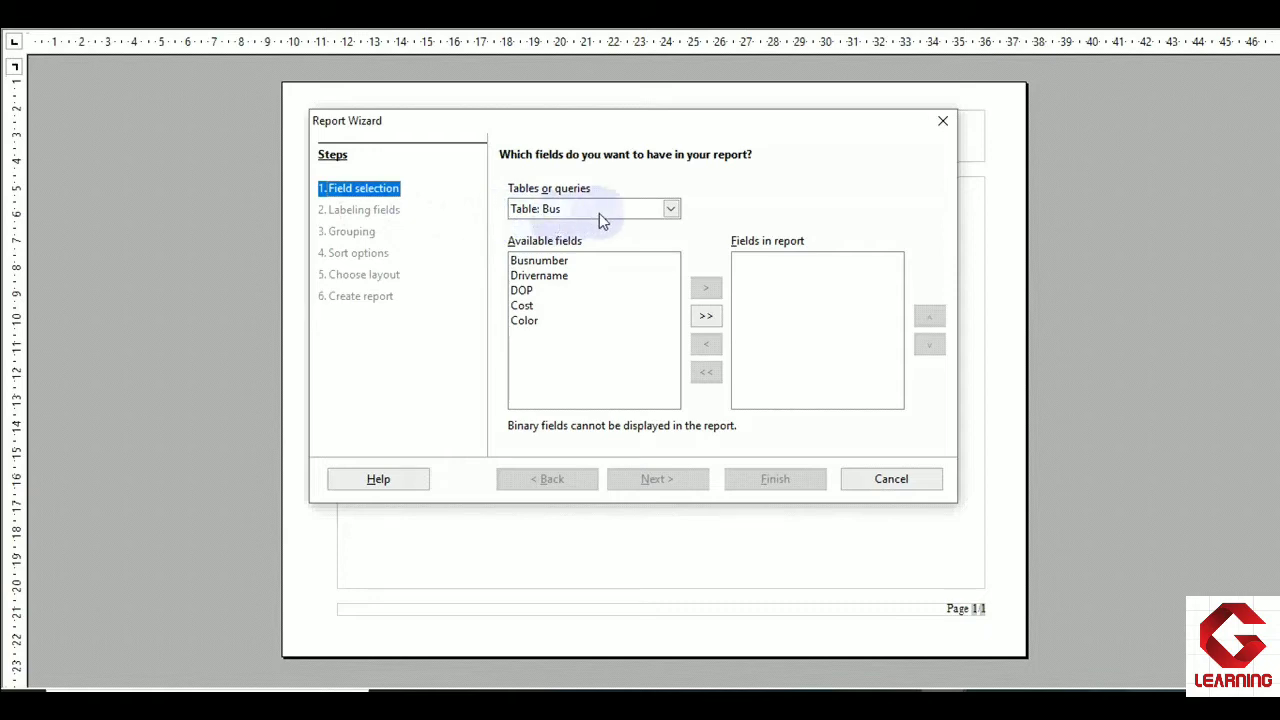
left_click(673, 208)
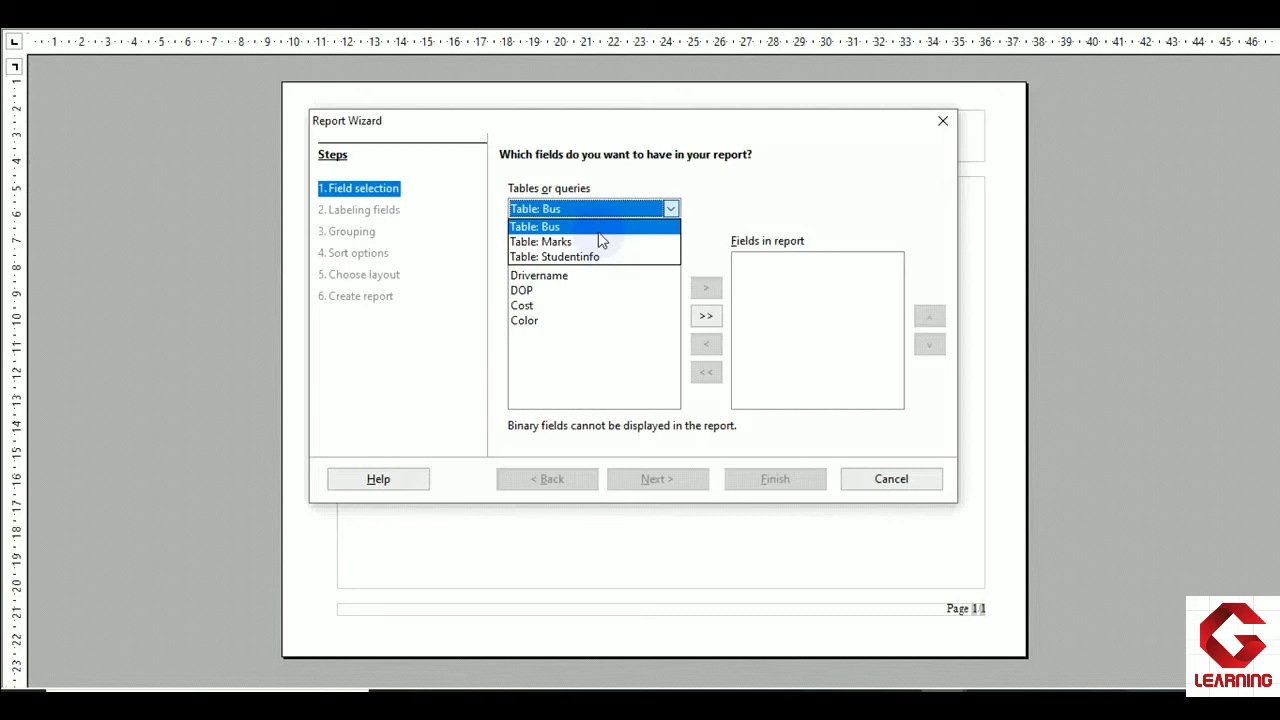
left_click(606, 257)
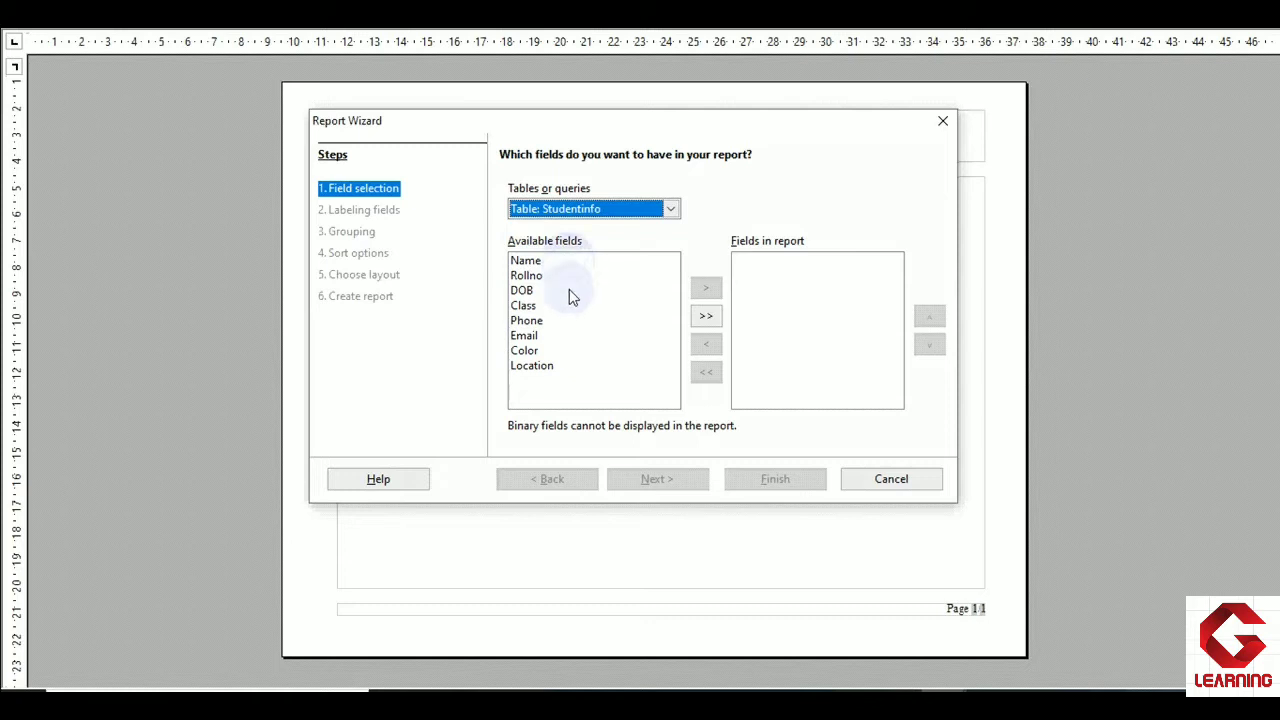
left_click(706, 317)
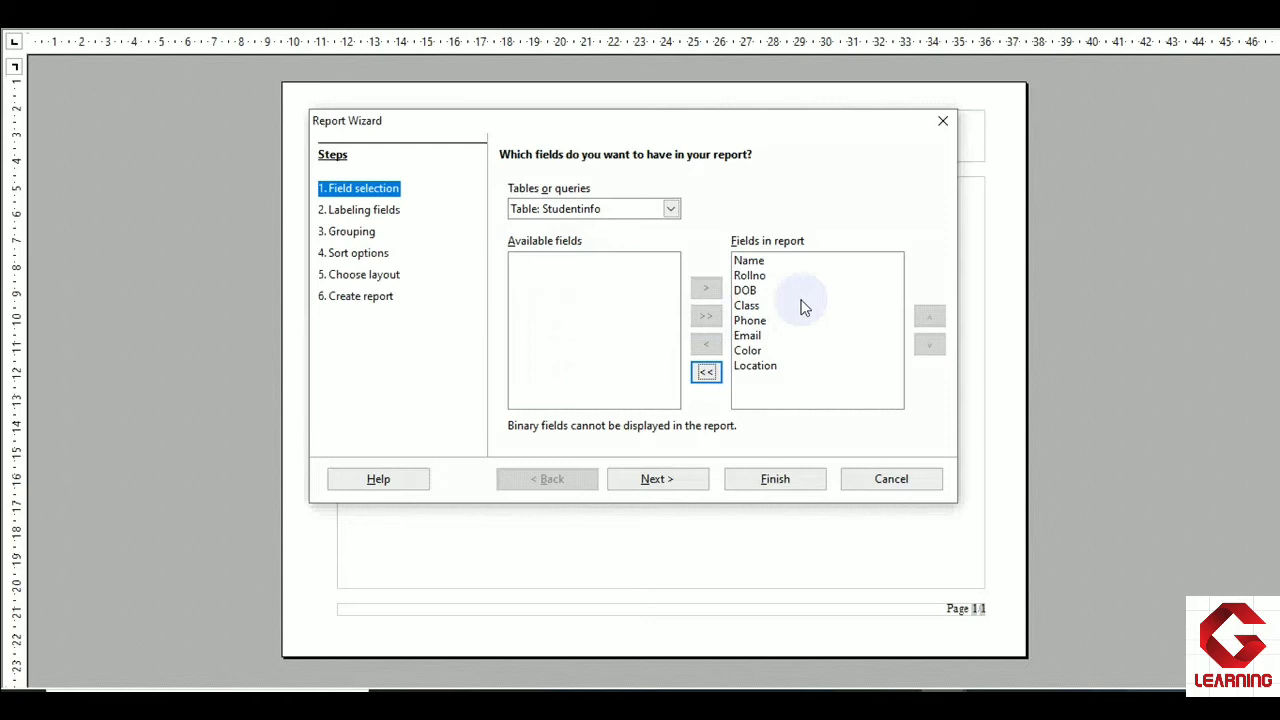
left_click(657, 480)
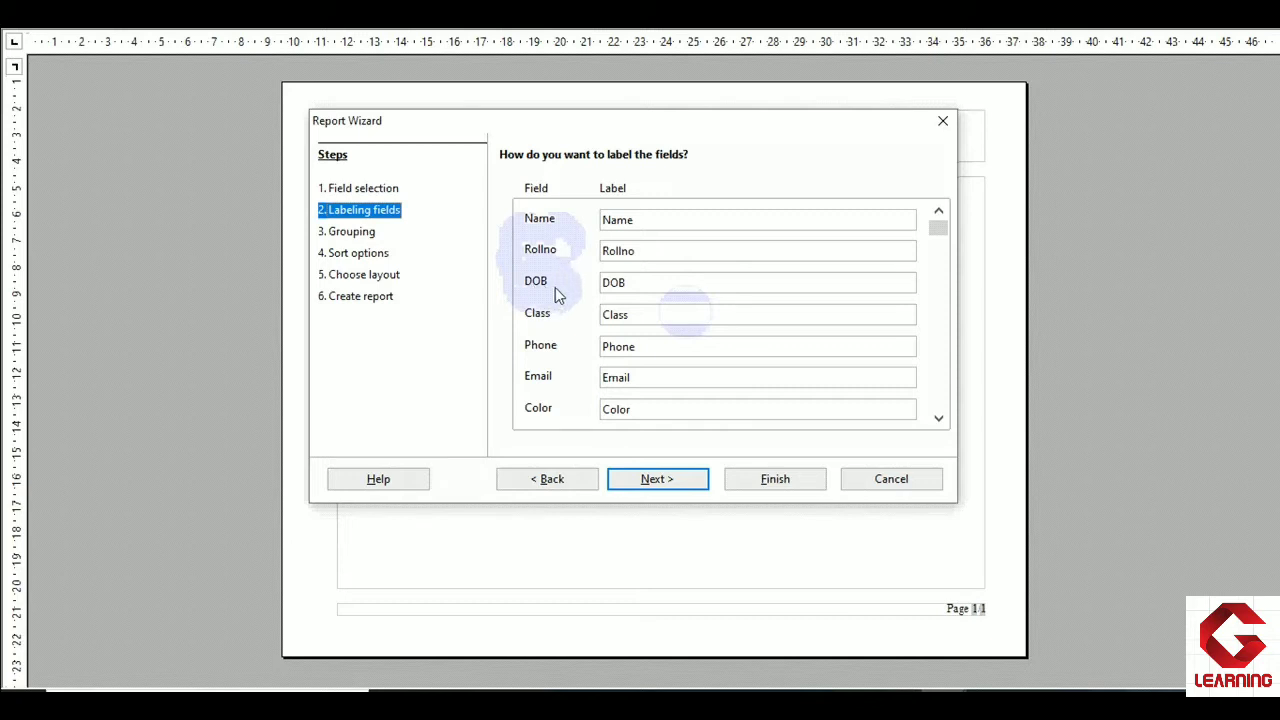
- Change the report label of the DOB field to Date of Birth
left_click(636, 284)
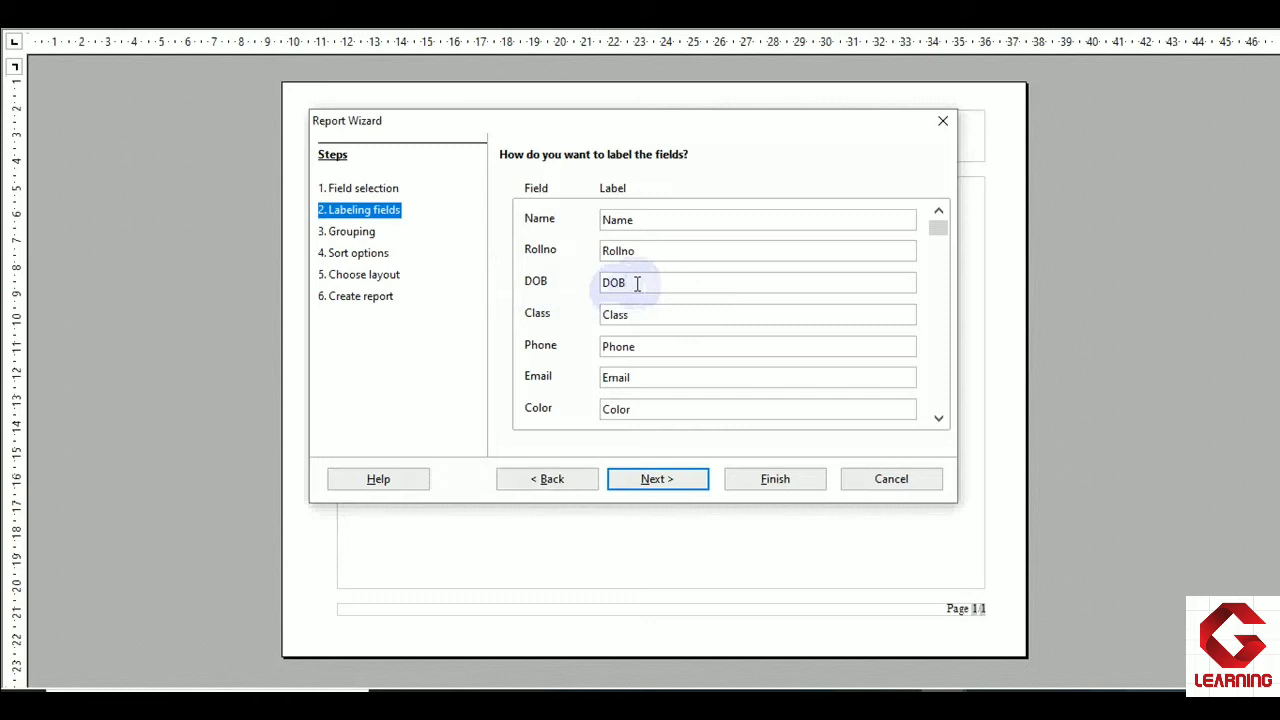
key("BackSpace")
key("BackSpace")
type("ate of Birth")
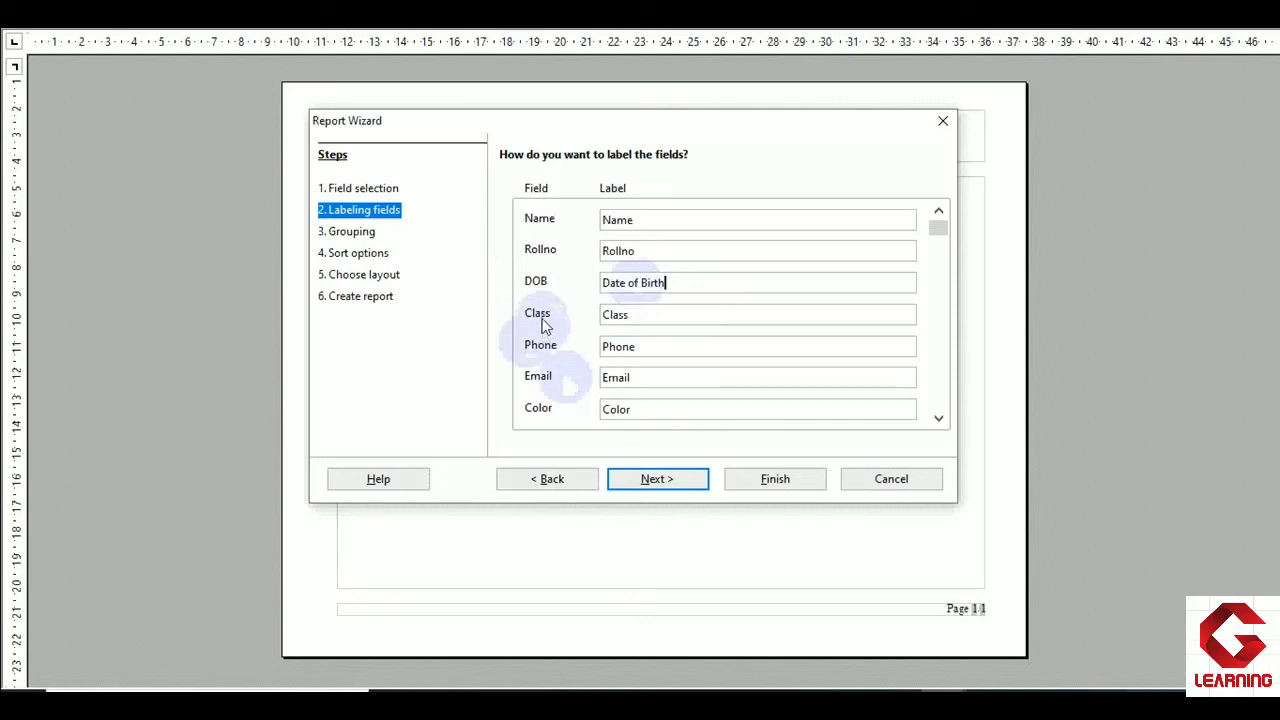
- Change the report label of the Class field to Grade and accept the field labels
left_click(632, 320)
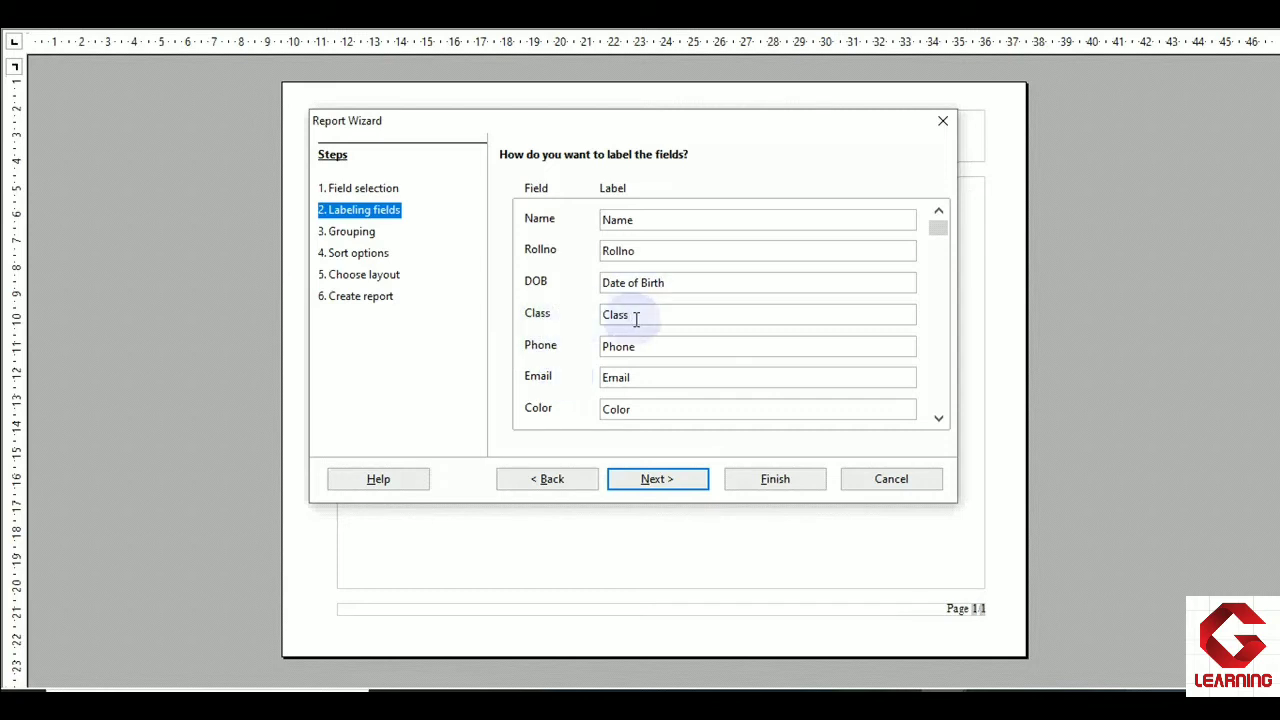
key("BackSpace")
key("BackSpace")
key("BackSpace")
key("BackSpace")
key("BackSpace")
type("Grade")
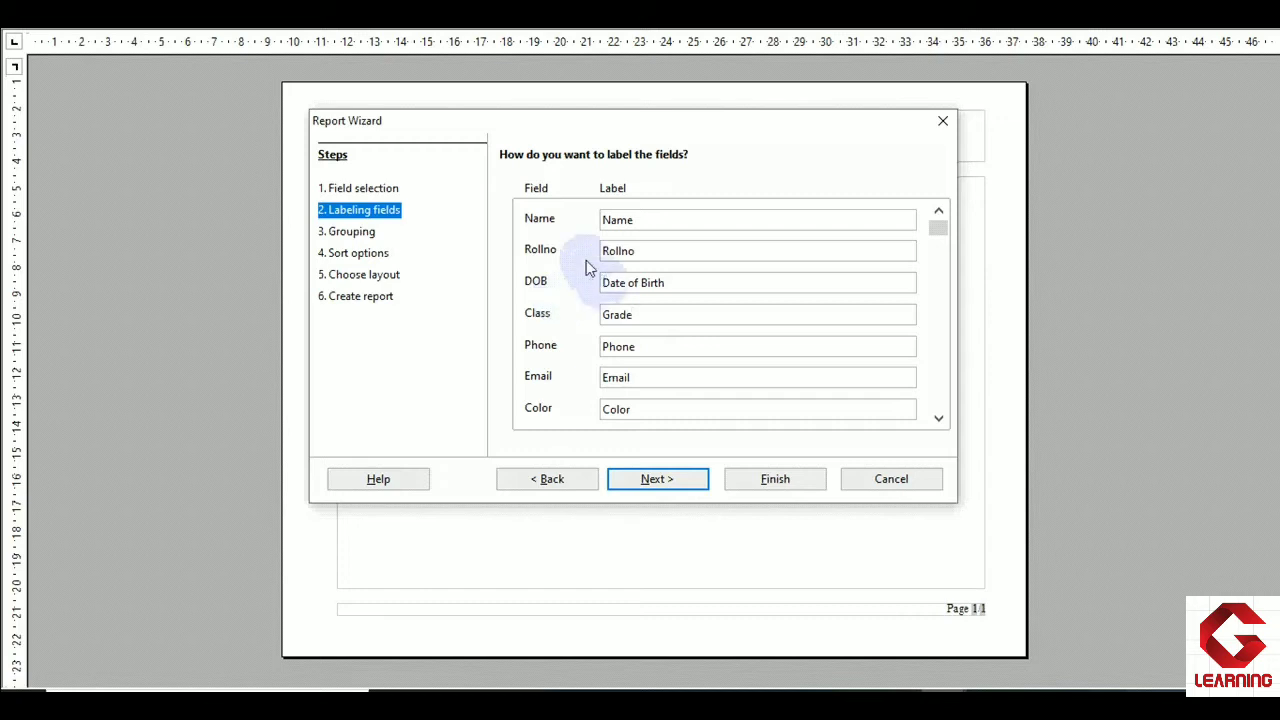
left_click(656, 478)
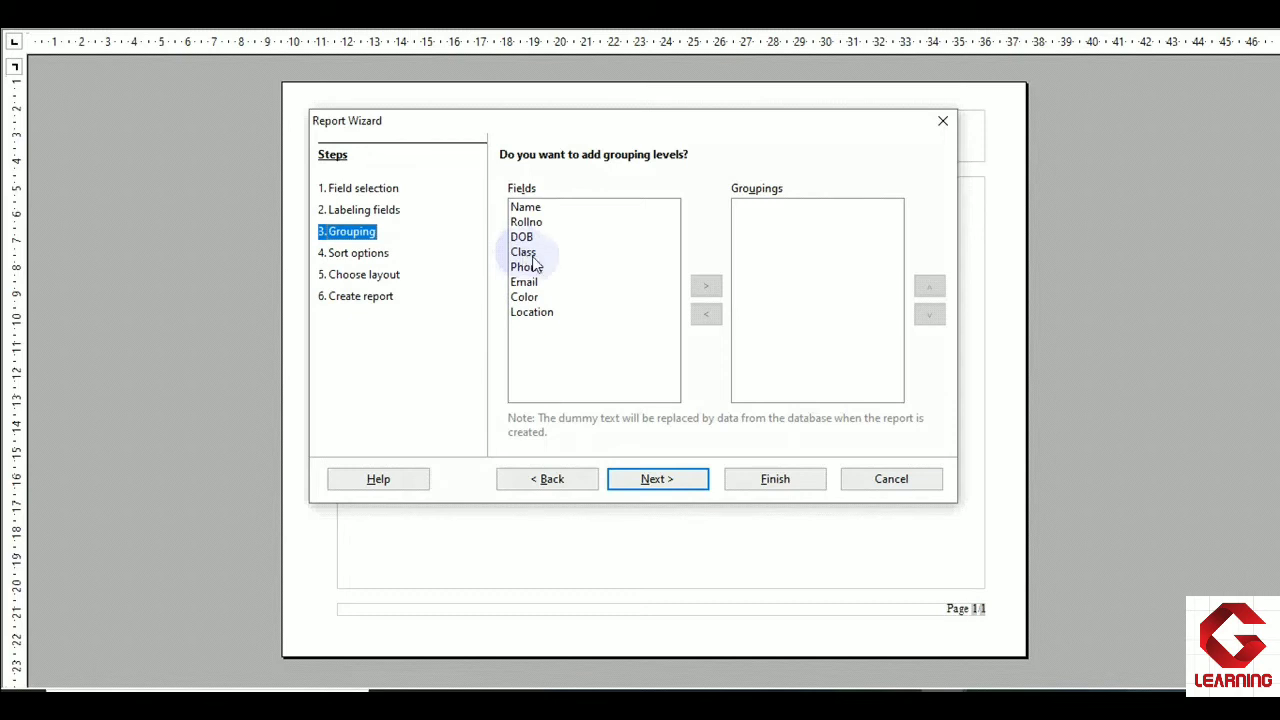
- Leave the report without grouping levels and sort its data by Class and then by Name, both ascending
left_click(652, 478)
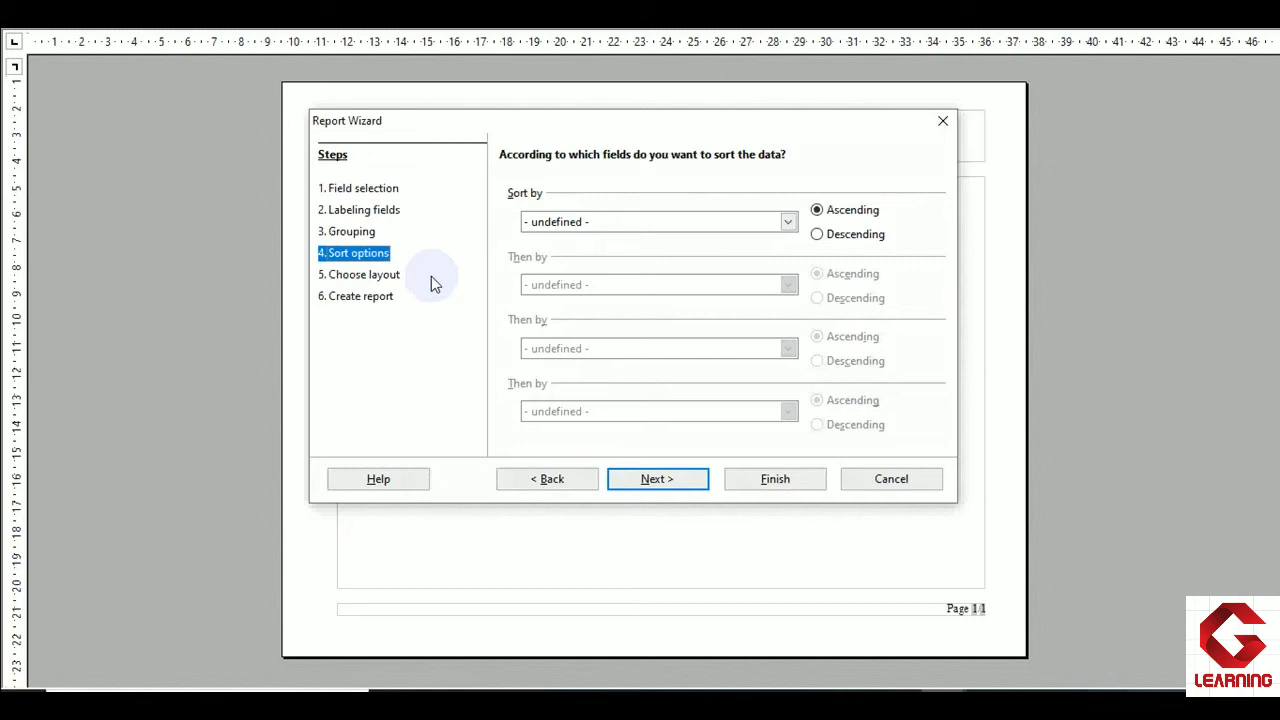
left_click(576, 224)
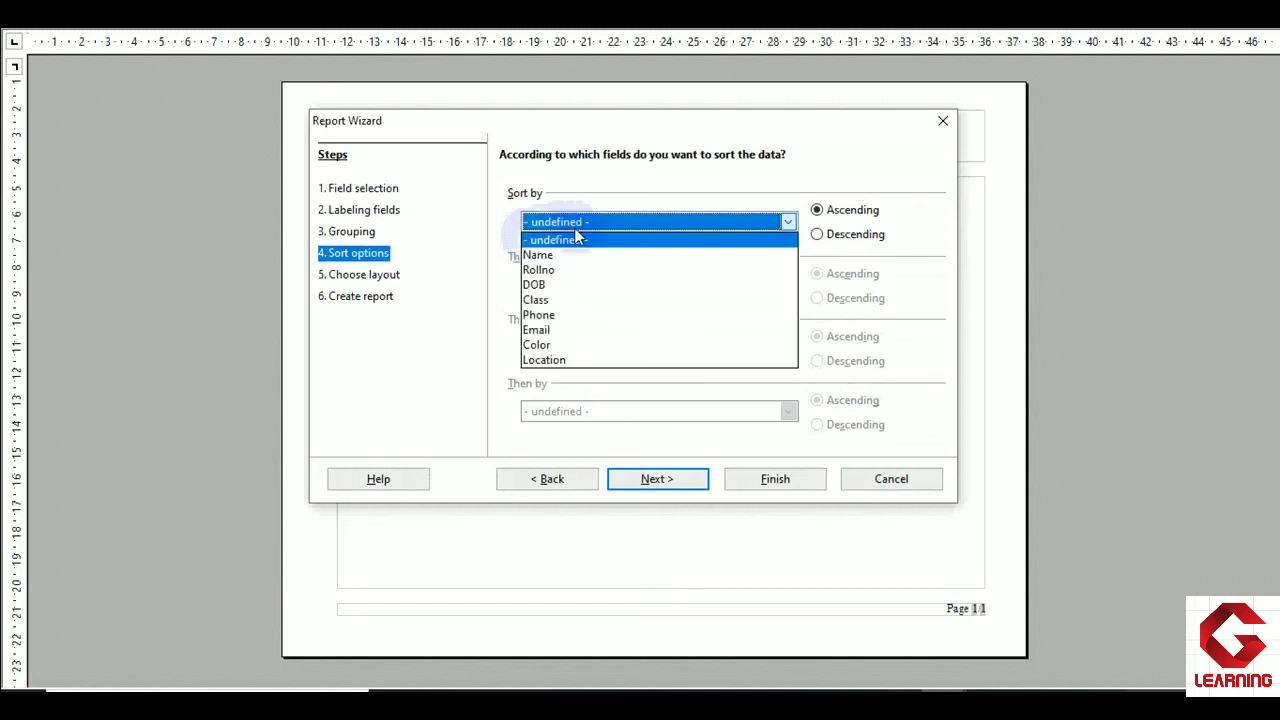
left_click(574, 302)
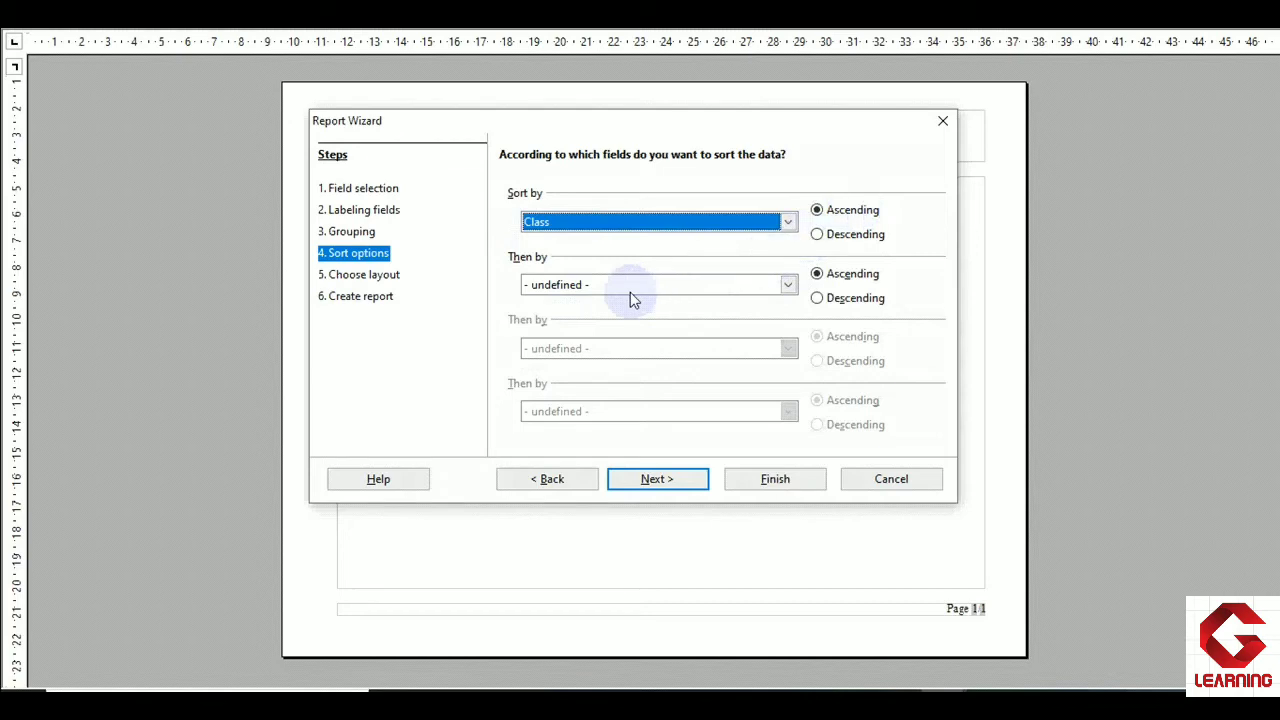
left_click(578, 287)
left_click(568, 316)
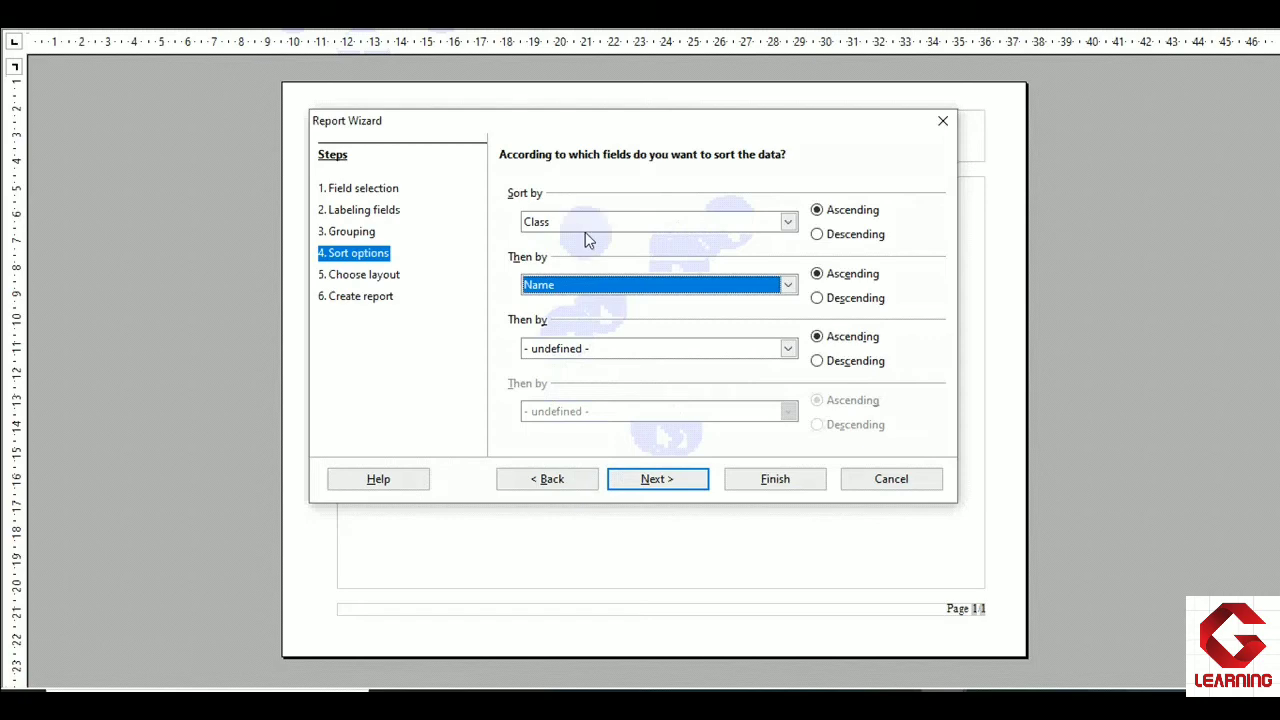
left_click(680, 481)
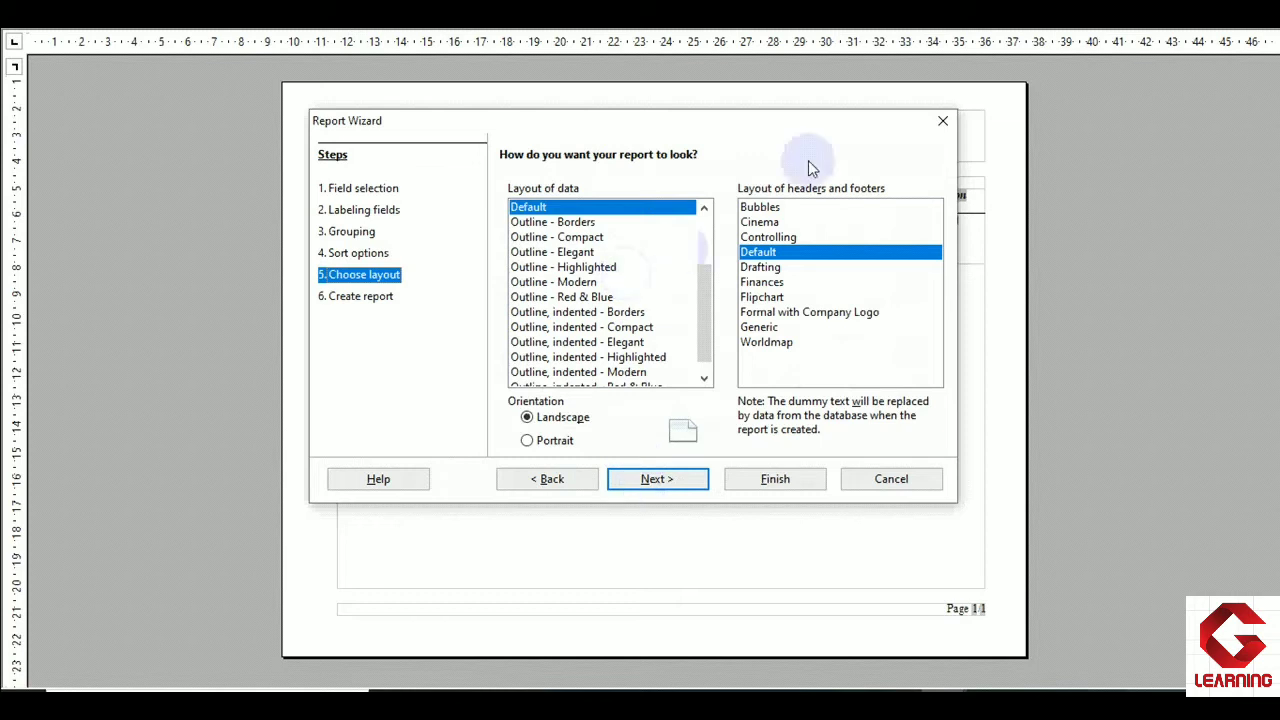
- Give the report the Outline, indented - Borders data layout and the Flipchart header and footer layout
left_click_drag(797, 131, 556, 118)
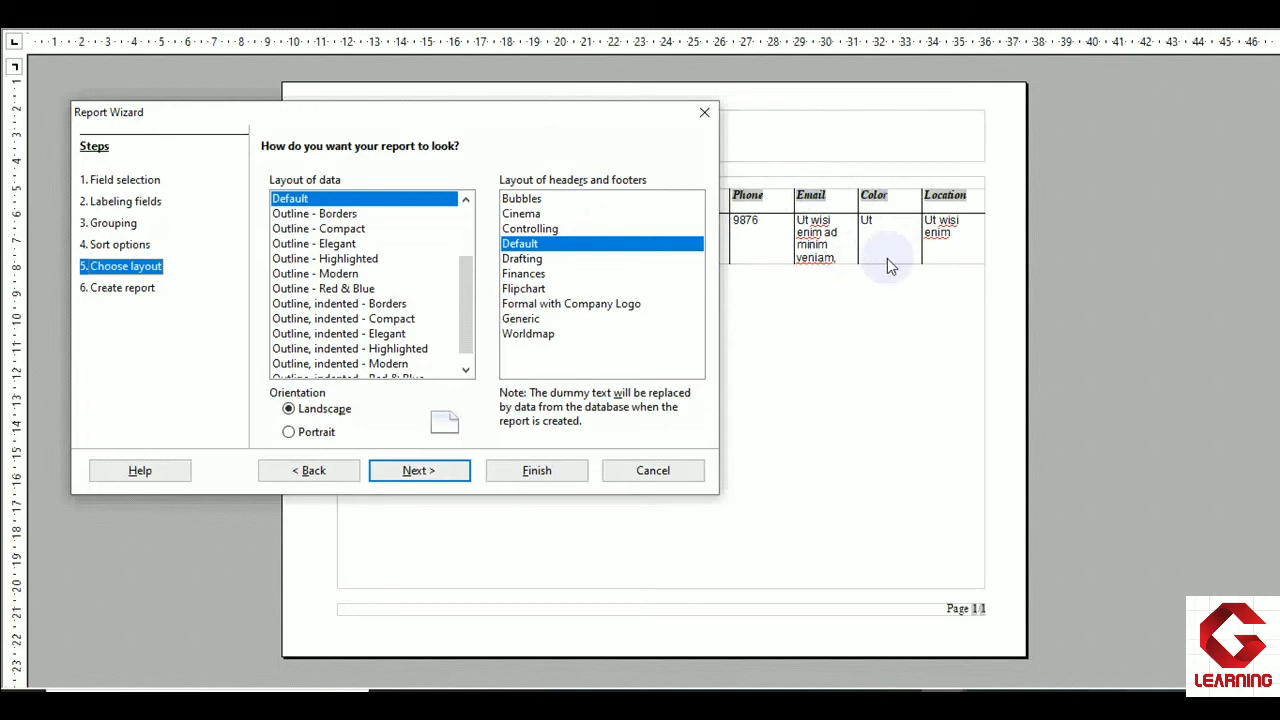
left_click(357, 306)
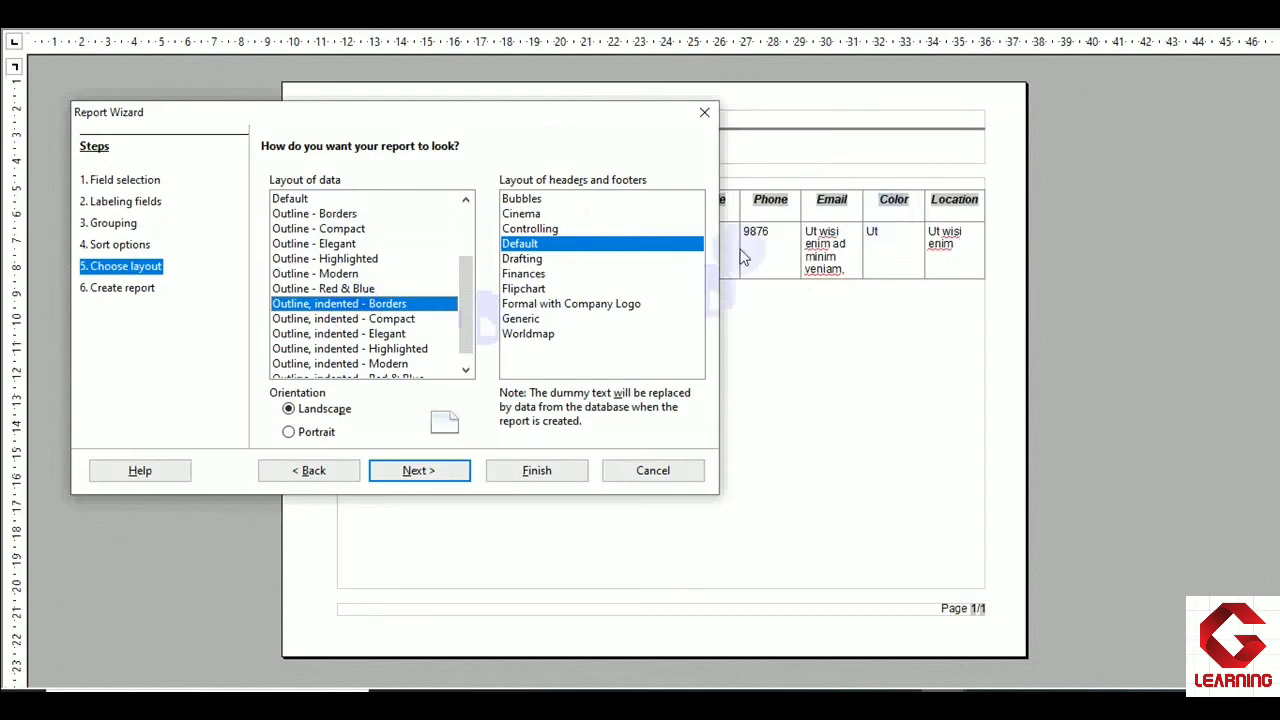
left_click(349, 290)
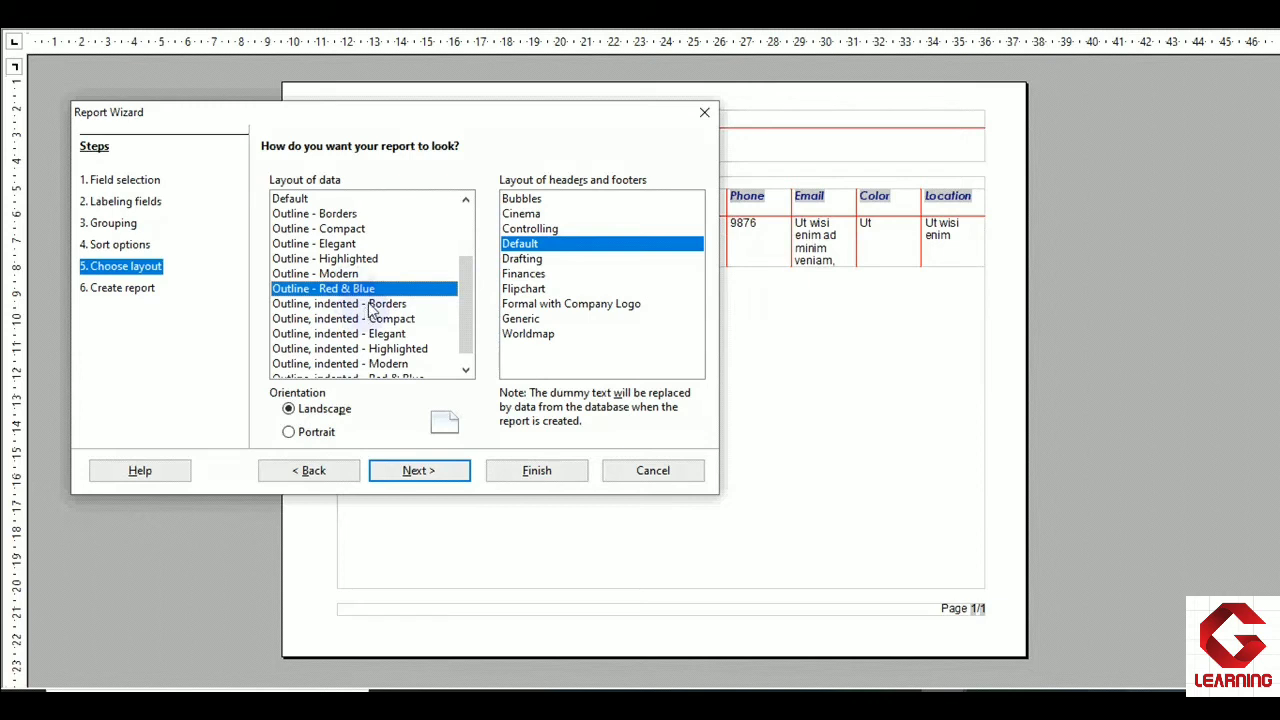
left_click(370, 304)
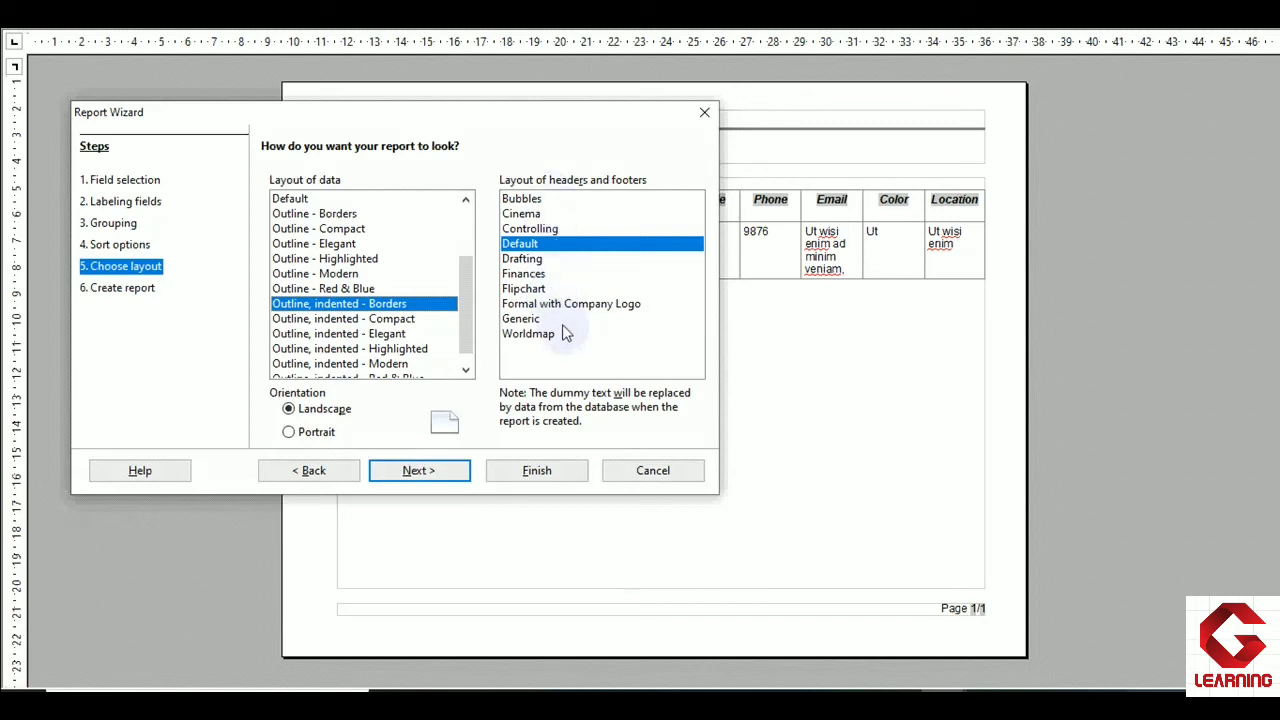
left_click(524, 304)
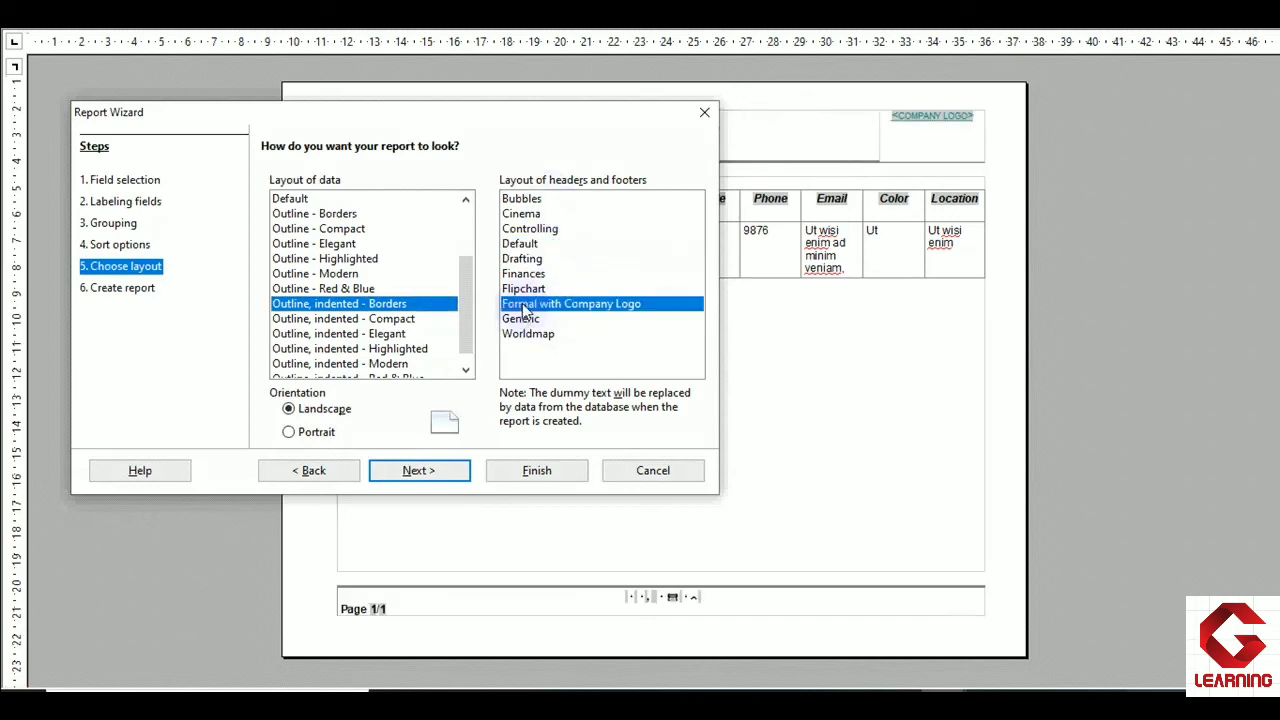
left_click(524, 289)
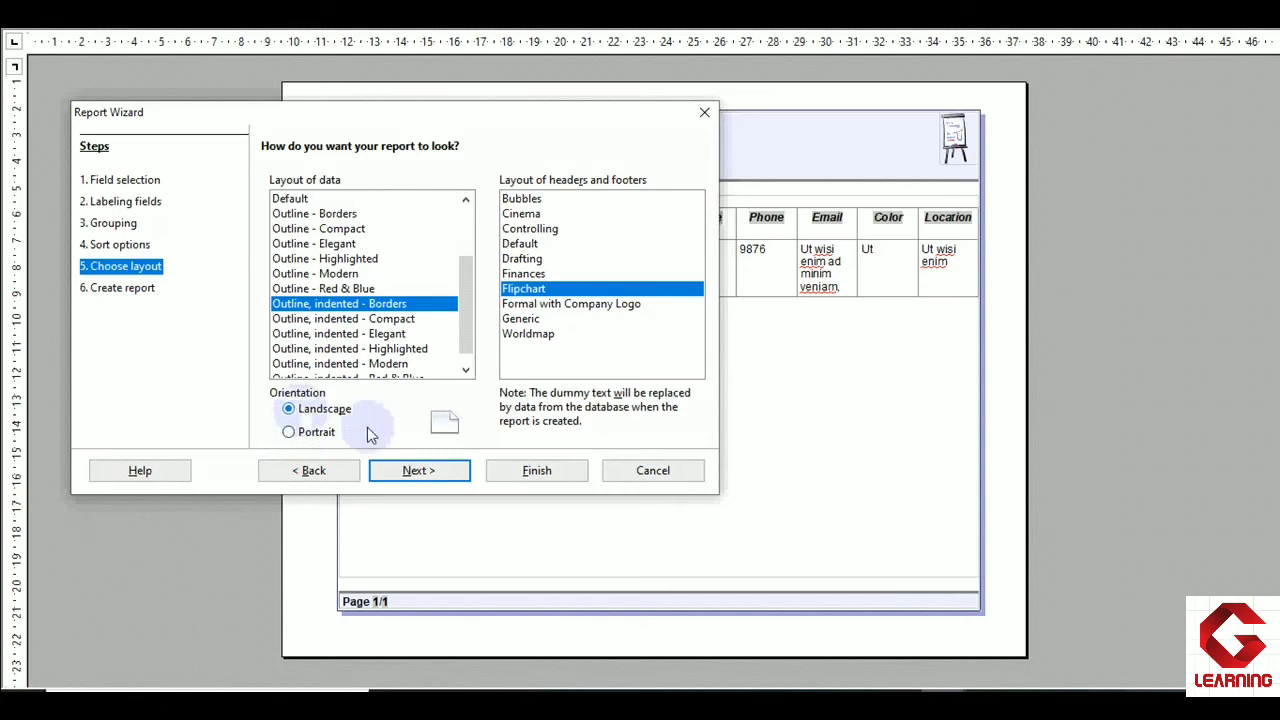
- Keep the landscape orientation and create the dynamic report immediately with the title Studentinfo
left_click(416, 469)
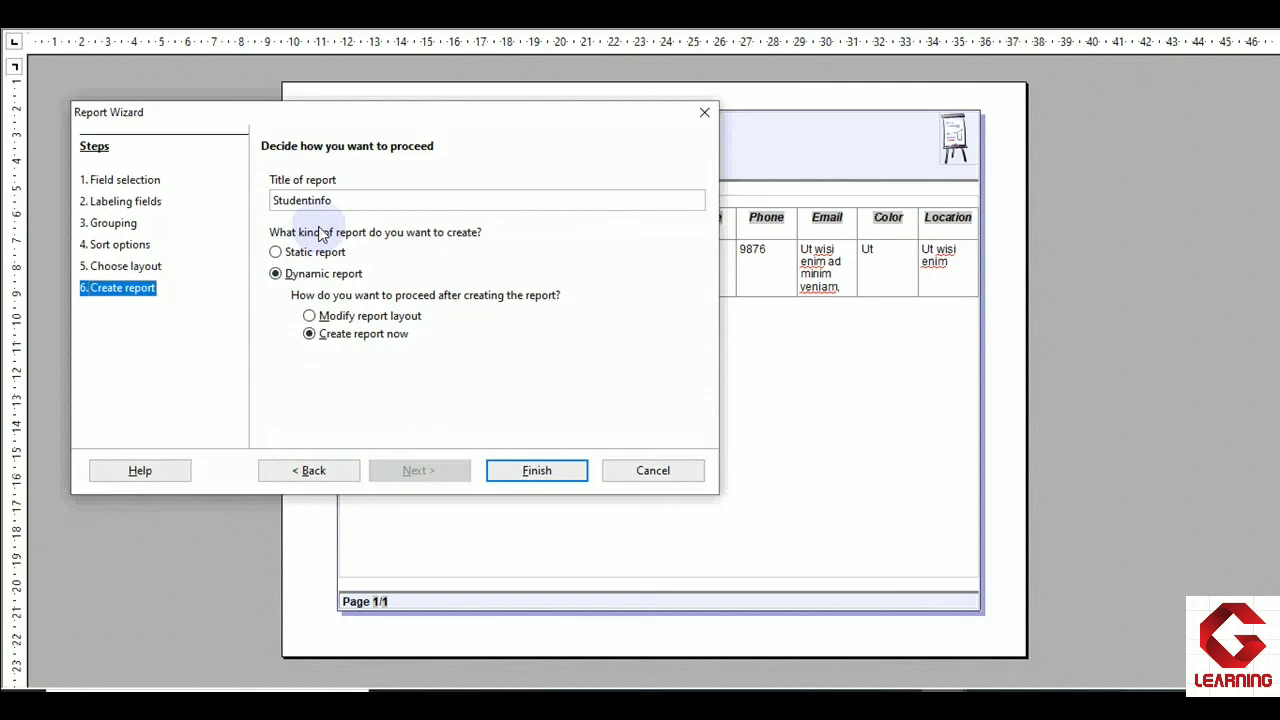
left_click(336, 200)
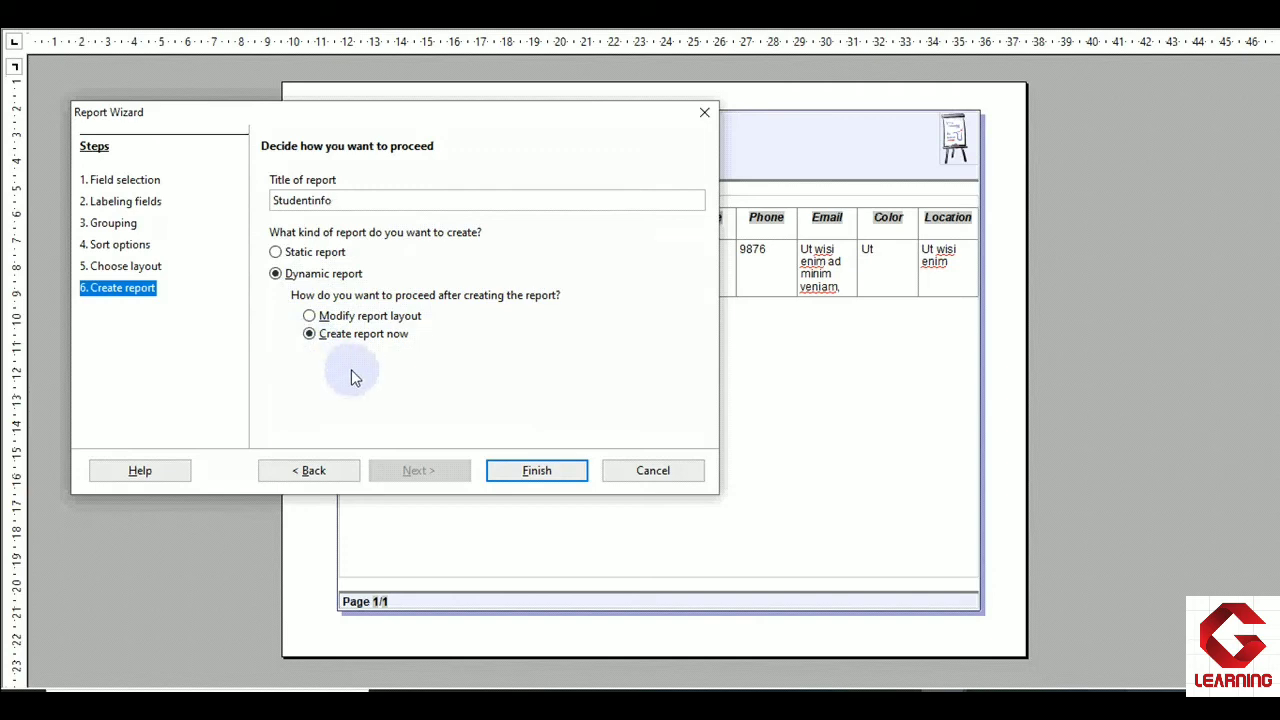
left_click(533, 468)
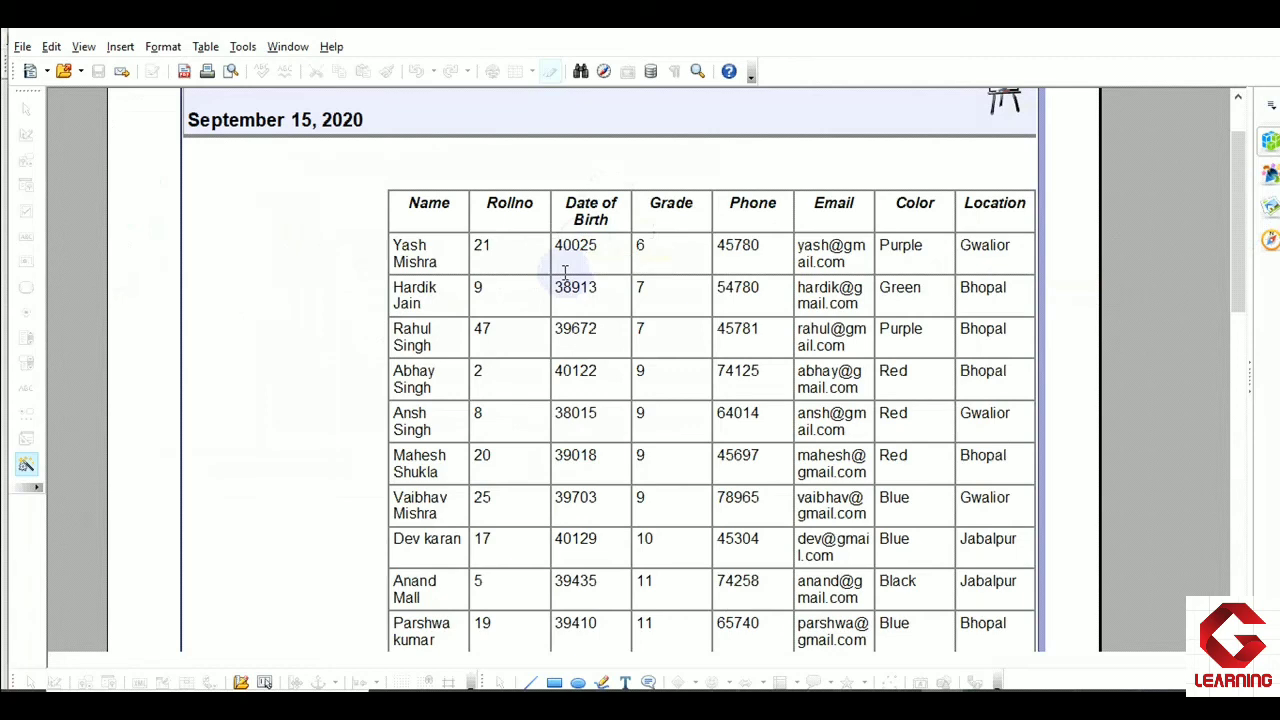
- Examine the Date of Birth and Grade headings and the row order in the generated report
left_click_drag(563, 204, 696, 213)
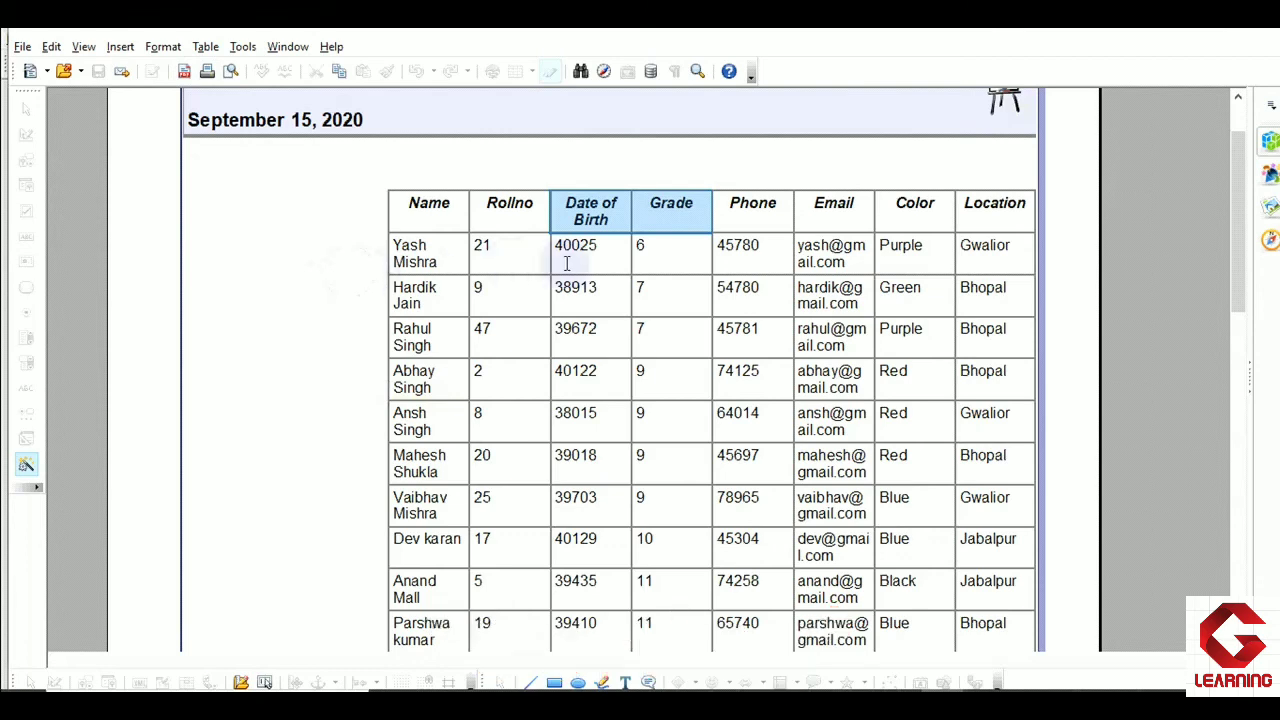
scroll(650, 265, "down", 1)
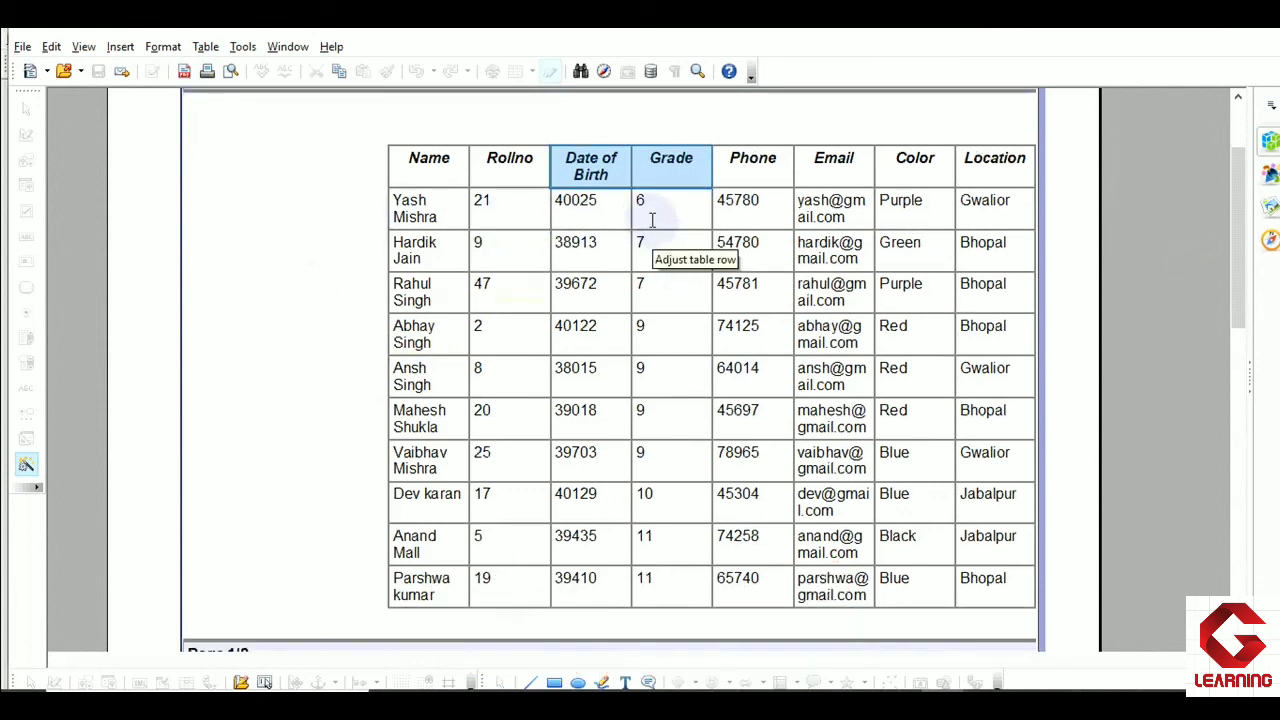
left_click(640, 212)
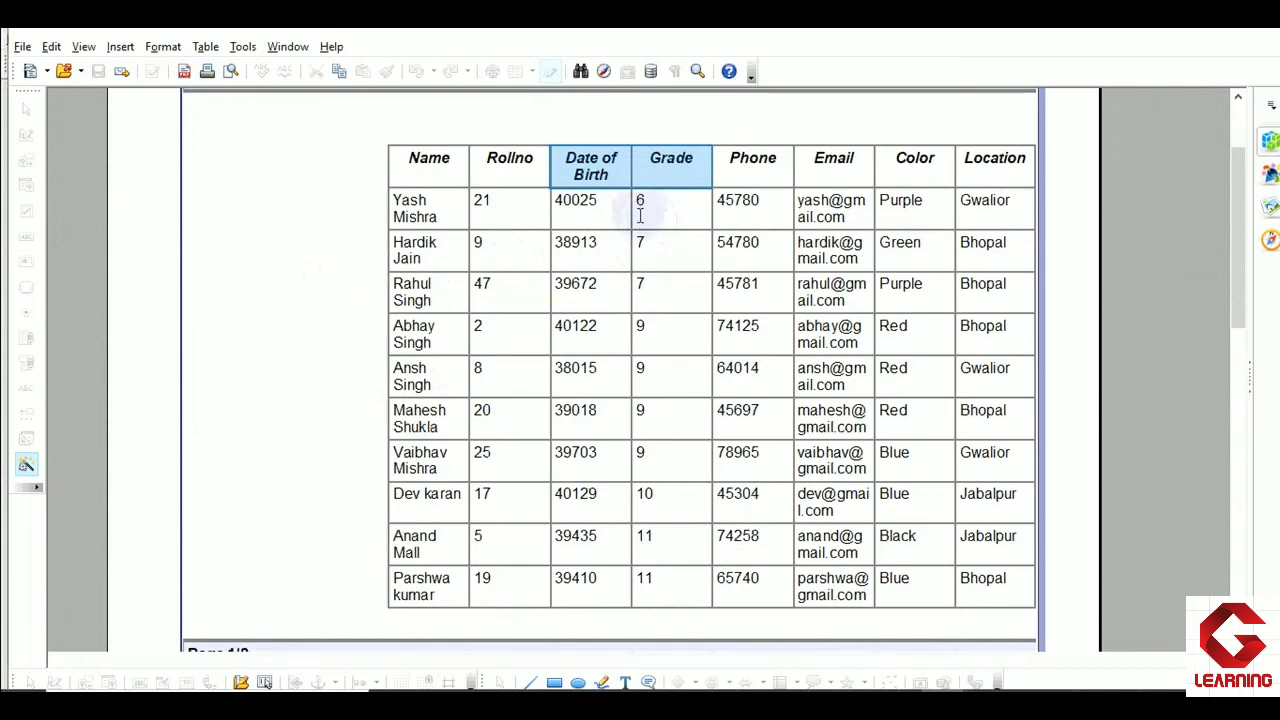